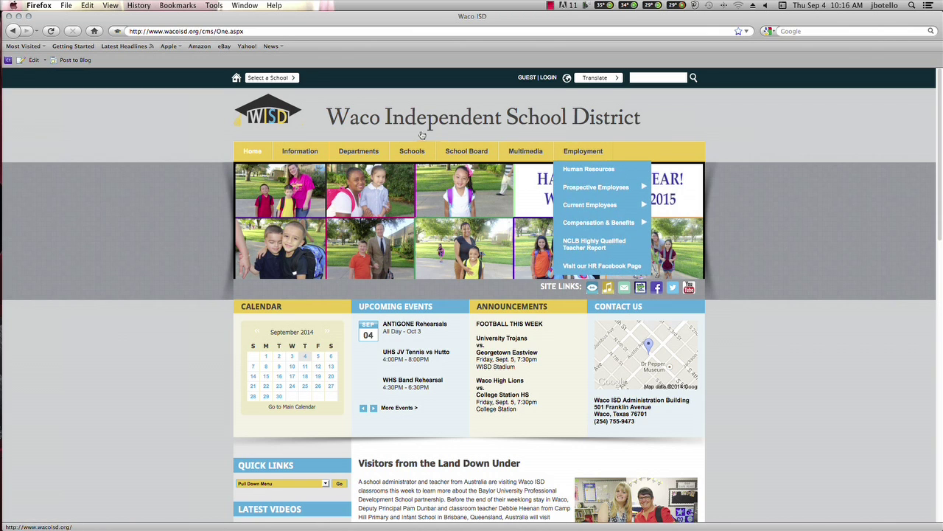
Open the Parent Portal page from the Information menu and scroll to the Create a New Account link.
{"action": "mouse_move", "coordinate": [322, 152]}
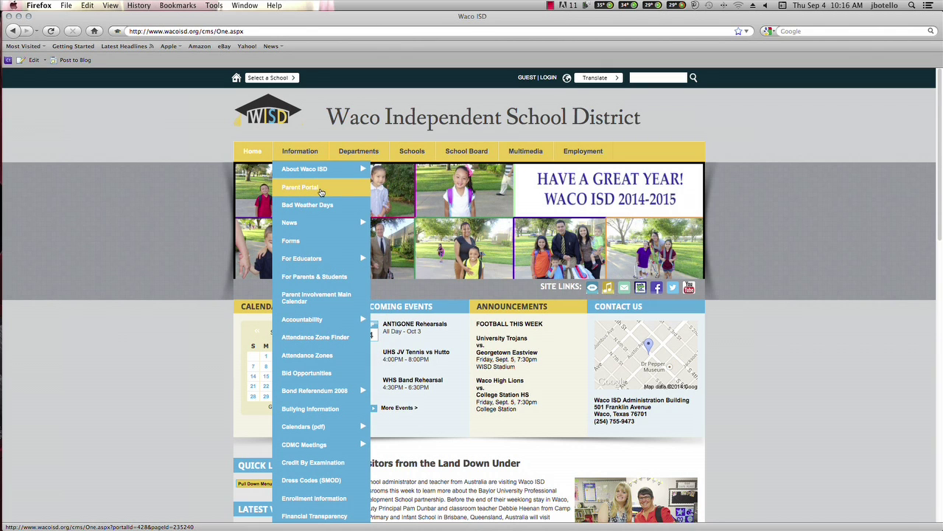
{"action": "left_click", "coordinate": [320, 190]}
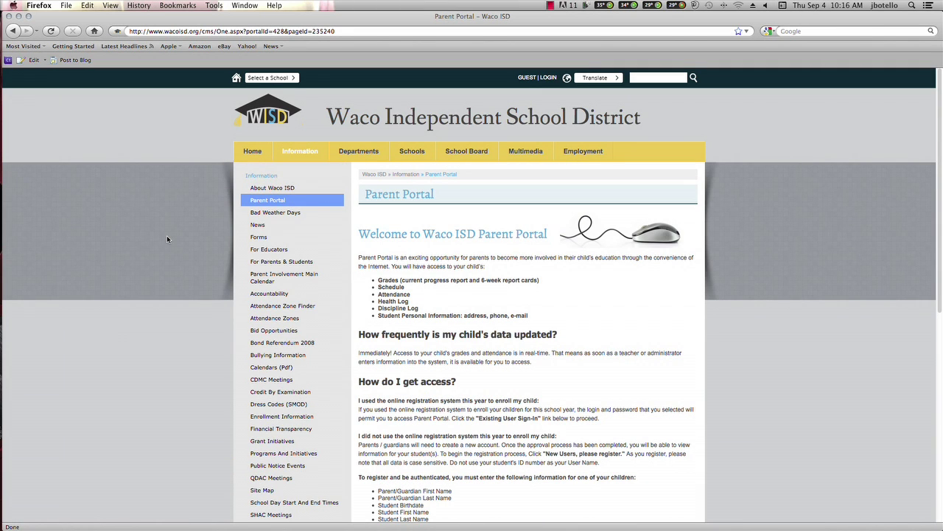
{"action": "scroll", "coordinate": [167, 235], "scroll_direction": "down", "scroll_amount": 3}
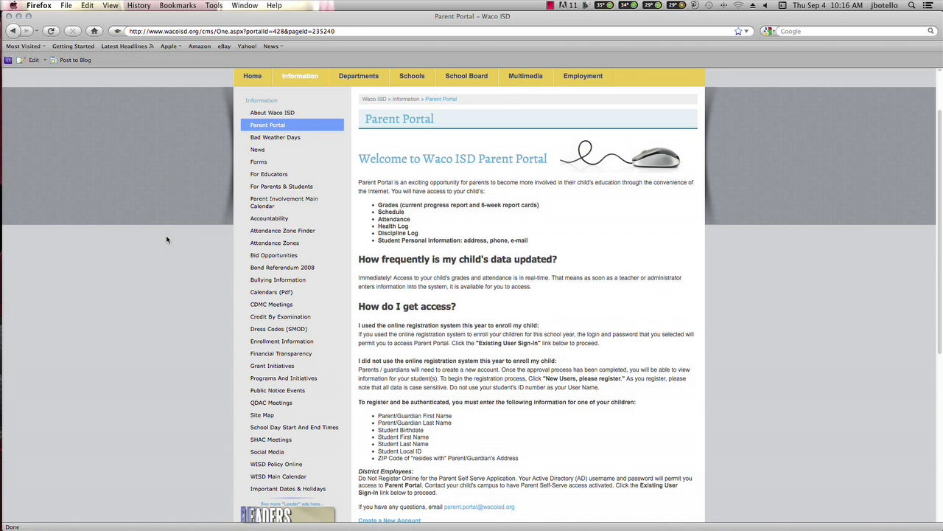
{"action": "scroll", "coordinate": [166, 239], "scroll_direction": "down", "scroll_amount": 1}
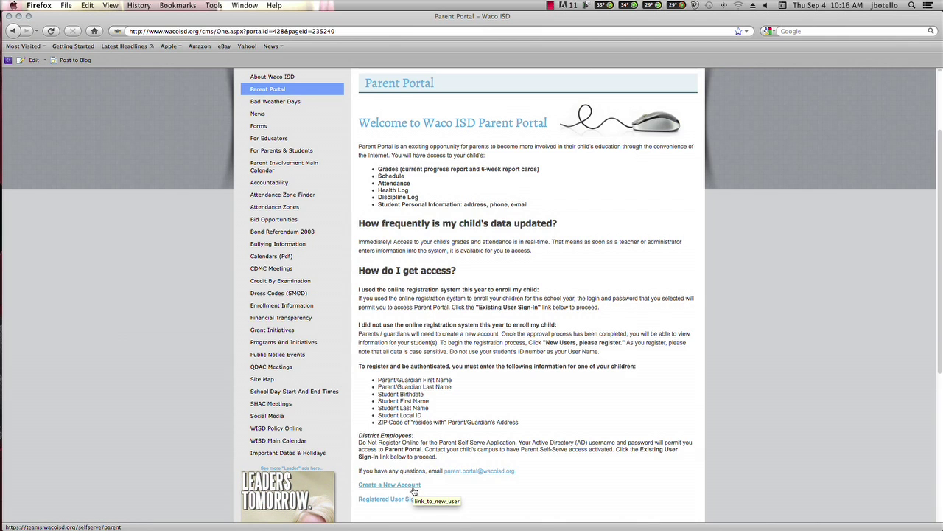
Start creating a parent account and begin the New User registration.
{"action": "left_click", "coordinate": [414, 490]}
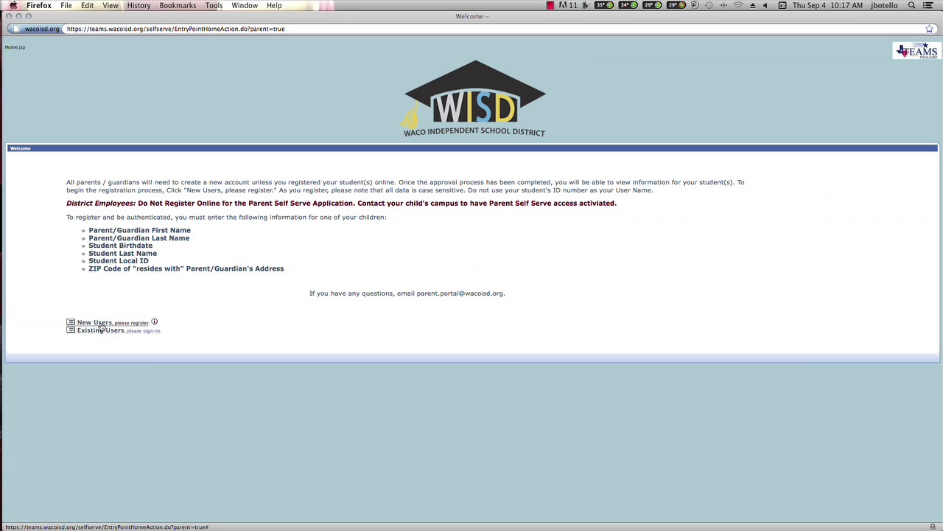
{"action": "left_click", "coordinate": [96, 323]}
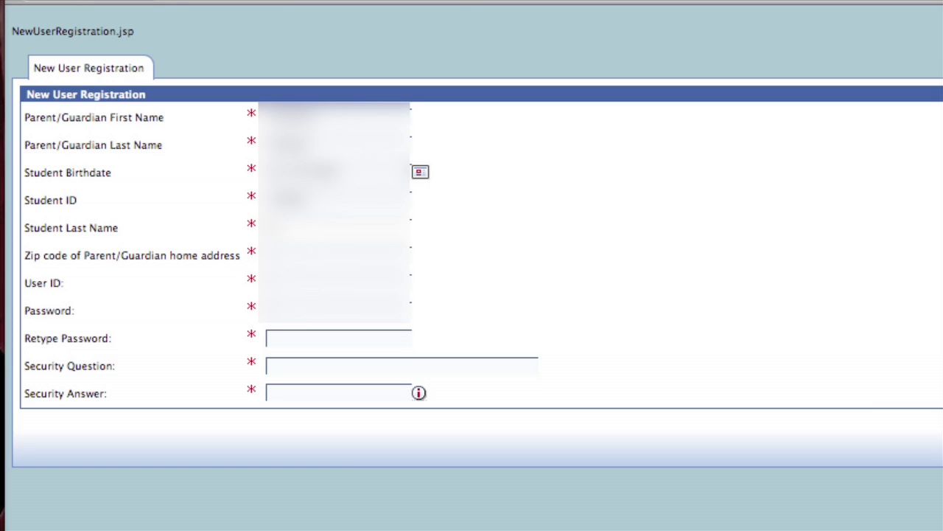
Confirm the password and set the security question 'What is my favorite color' with its answer.
{"action": "left_click", "coordinate": [271, 338]}
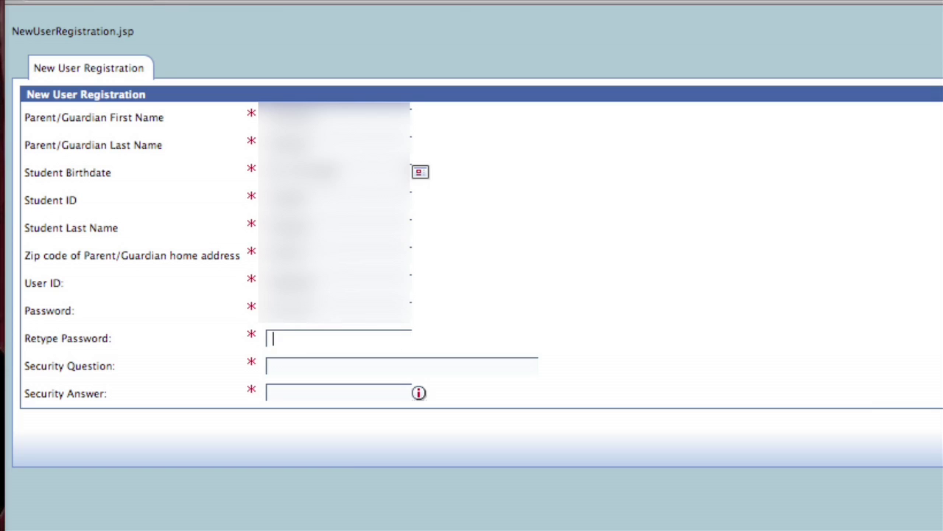
{"action": "type", "text": "•••••••"}
{"action": "key", "text": "Tab"}
{"action": "type", "text": "What is my "}
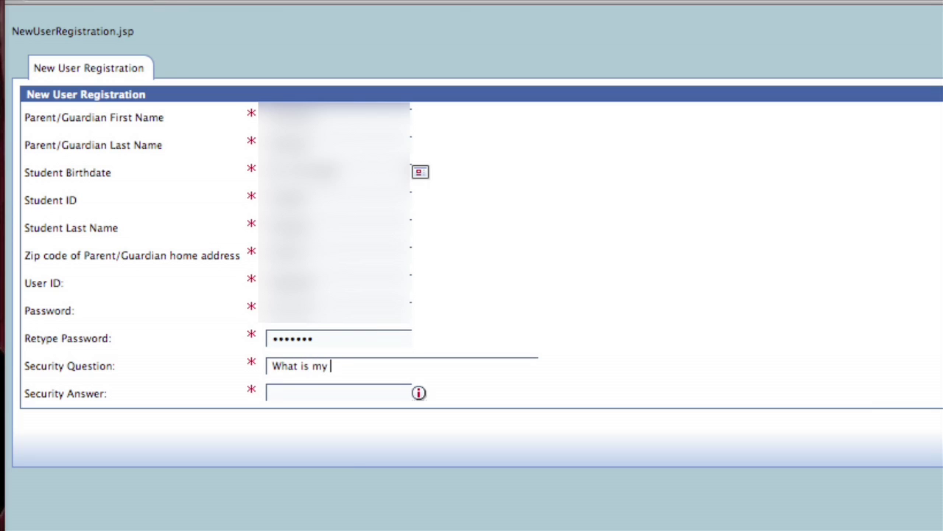
{"action": "type", "text": "favorite color"}
{"action": "left_click", "coordinate": [271, 393]}
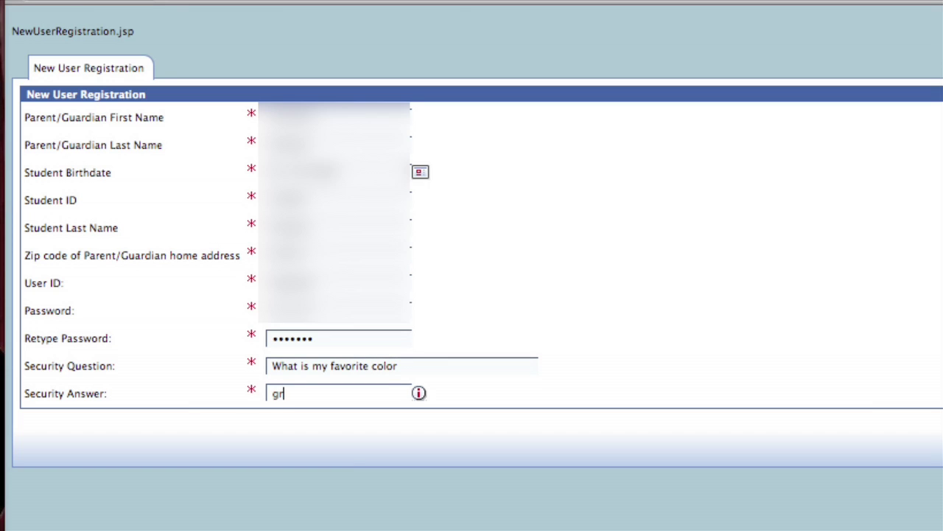
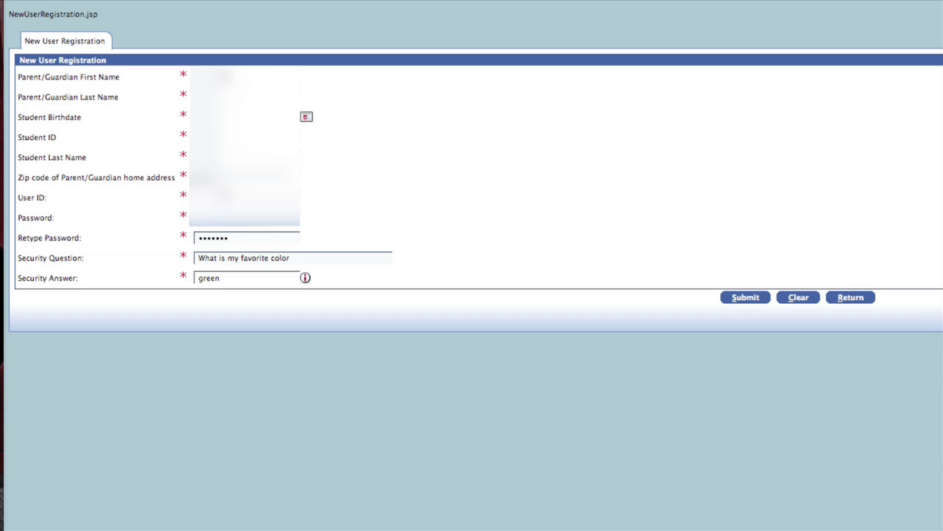
Submit the registration, acknowledge the confirmation, and sign in with the new user ID and password.
{"action": "left_click", "coordinate": [746, 298]}
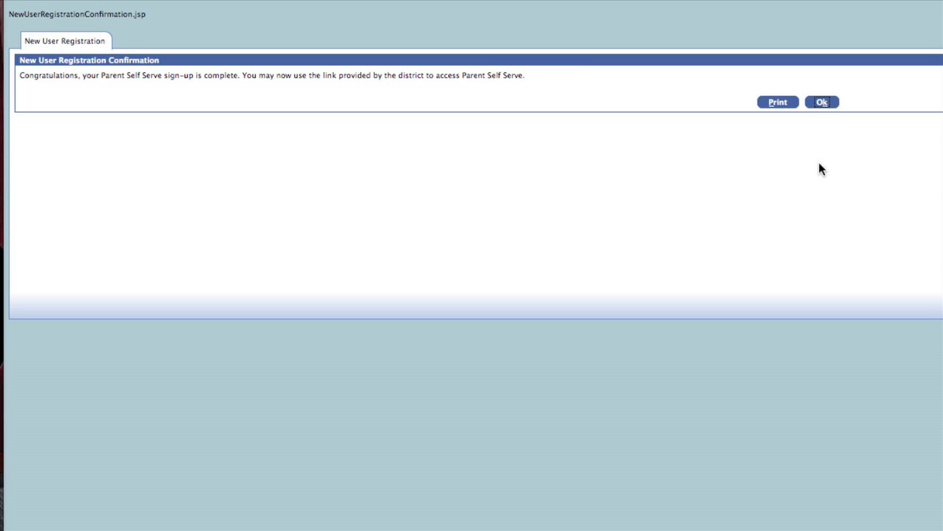
{"action": "left_click", "coordinate": [822, 102]}
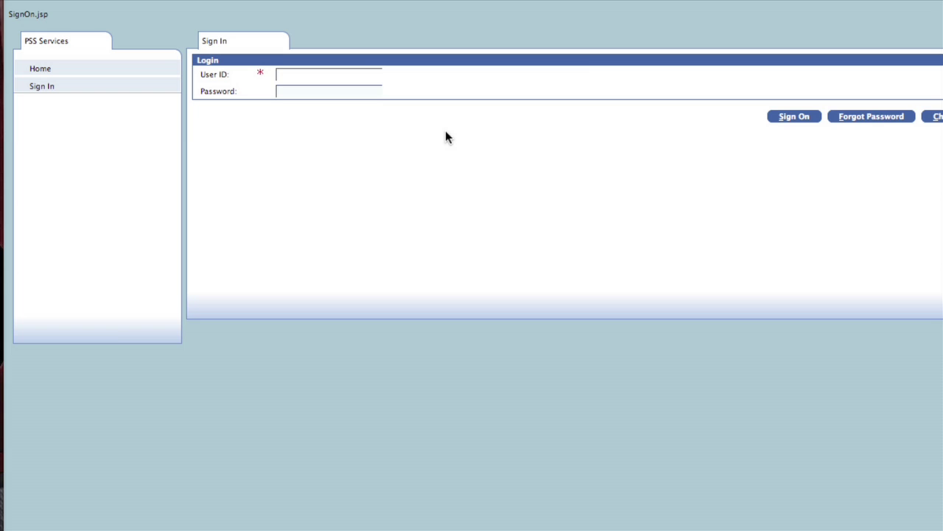
{"action": "key", "text": "Tab"}
{"action": "type", "text": "•••••"}
{"action": "left_click", "coordinate": [800, 118]}
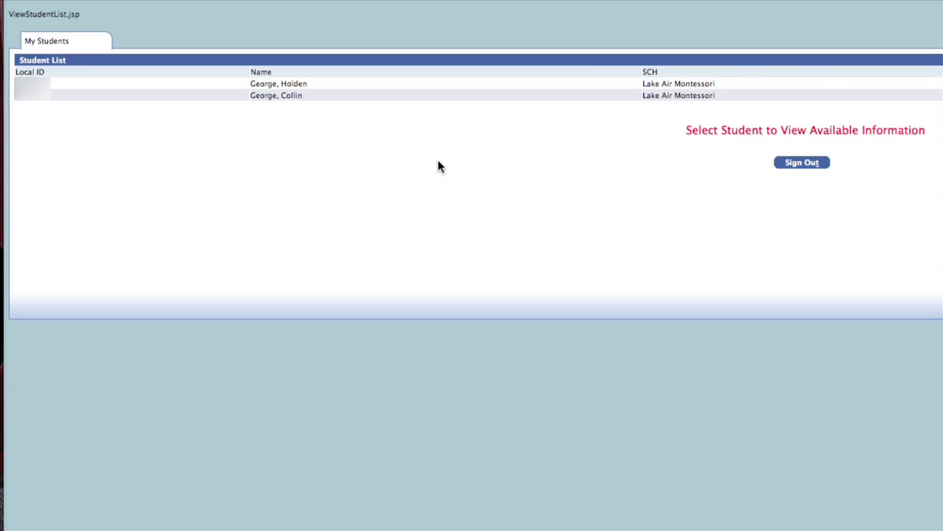
Select the first student in the list and view their attendance record.
{"action": "left_click", "coordinate": [367, 86]}
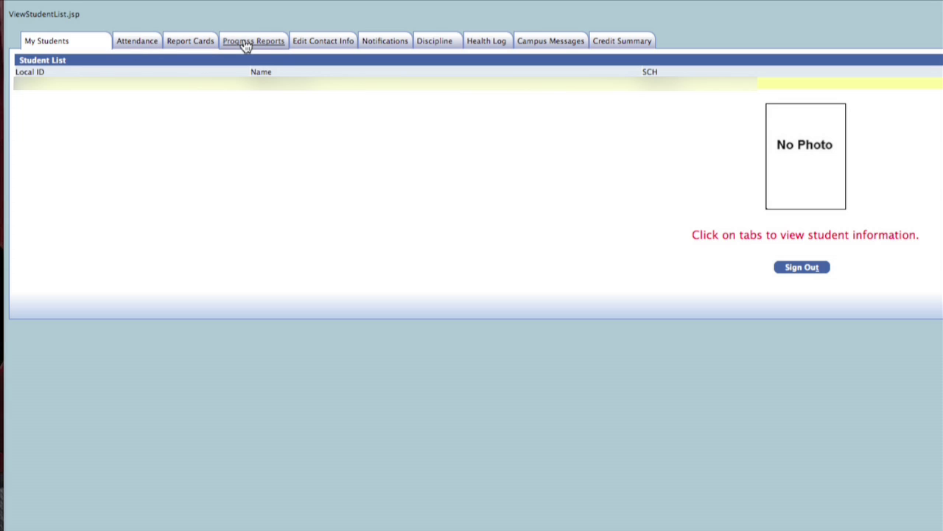
{"action": "left_click", "coordinate": [145, 48]}
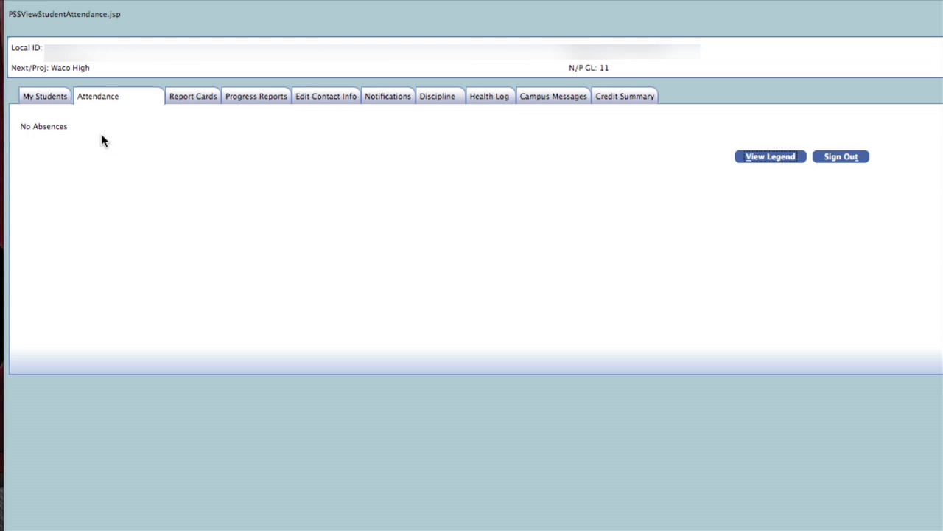
Show the student's report card with MP1 grades for each course.
{"action": "left_click", "coordinate": [204, 106]}
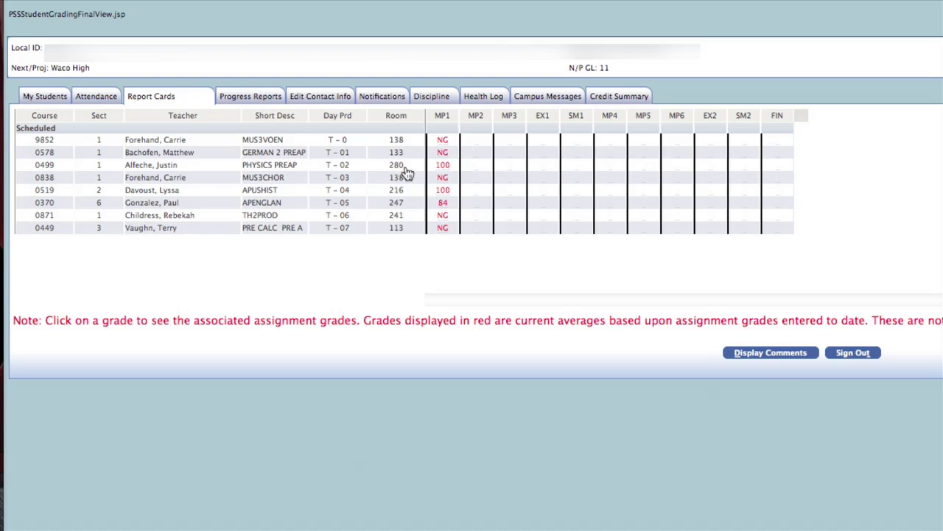
View the APENGLAN assignments by date, then grouped by category, and return to Progress Reports.
{"action": "left_click", "coordinate": [444, 210]}
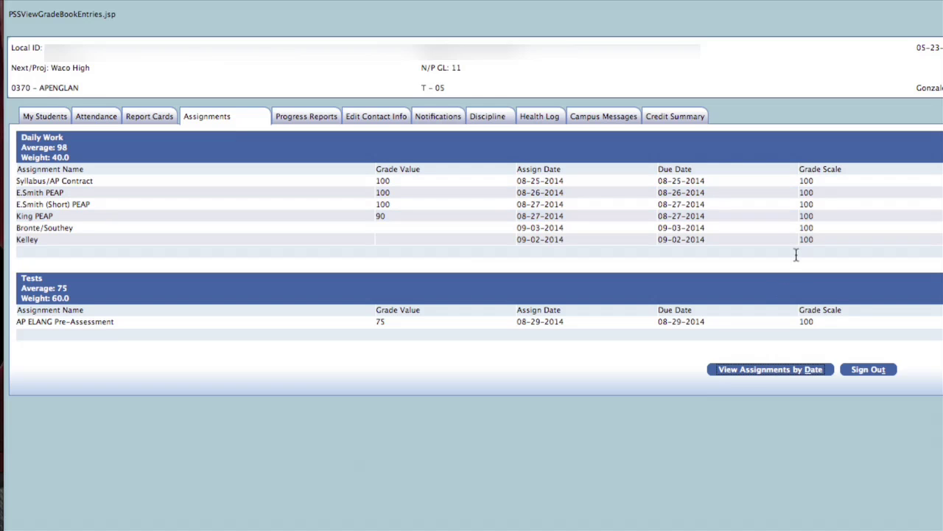
{"action": "left_click", "coordinate": [773, 376]}
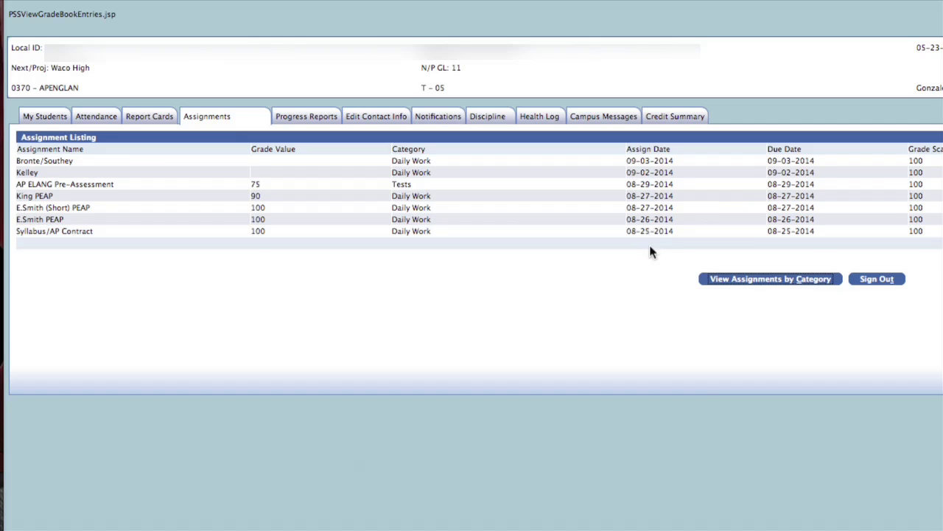
{"action": "left_click", "coordinate": [788, 283]}
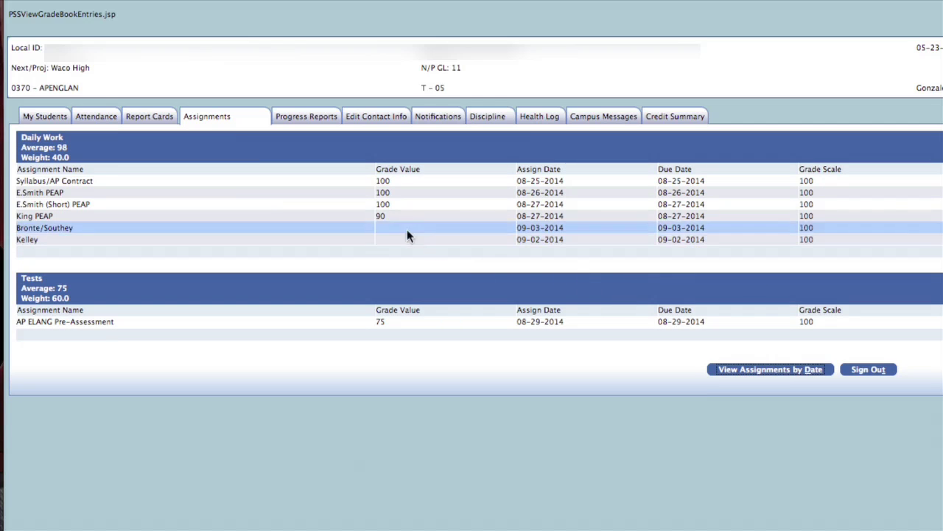
{"action": "left_click", "coordinate": [326, 122]}
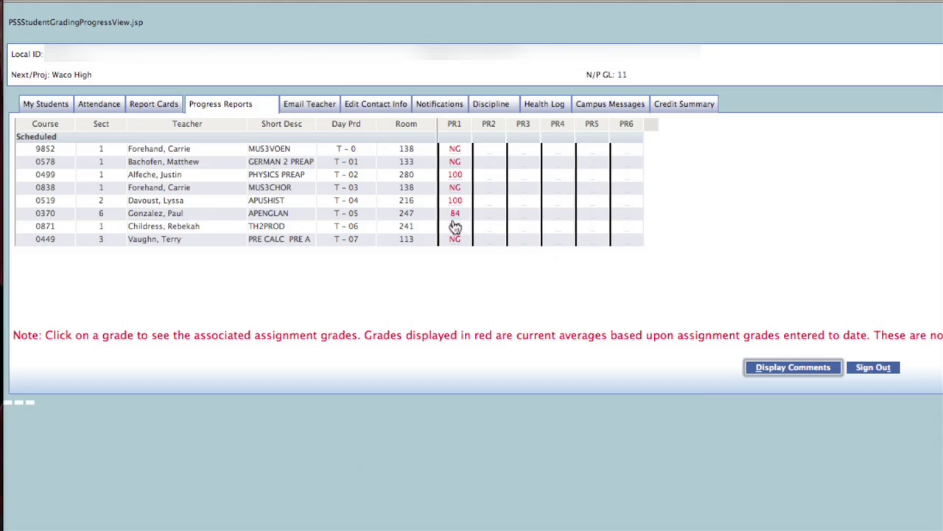
Open the Email Teacher form with teacher name, CC, subject and message fields.
{"action": "left_click", "coordinate": [320, 106]}
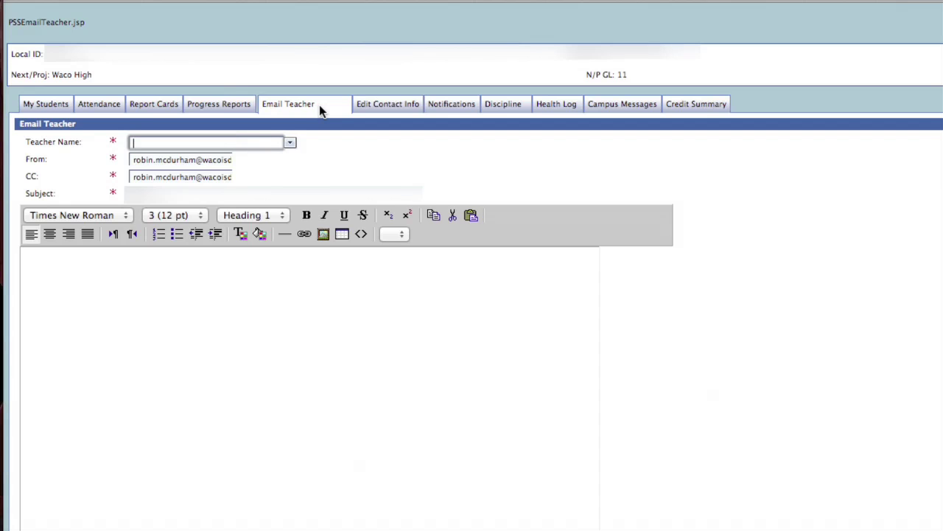
Choose the APUSHIST teacher as email recipient, then view the contact email settings.
{"action": "left_click", "coordinate": [291, 143]}
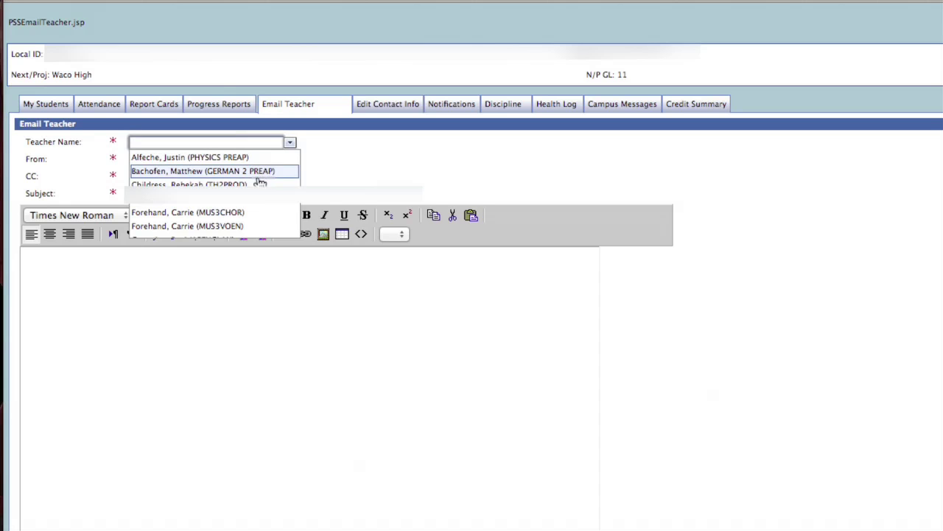
{"action": "left_click", "coordinate": [245, 202]}
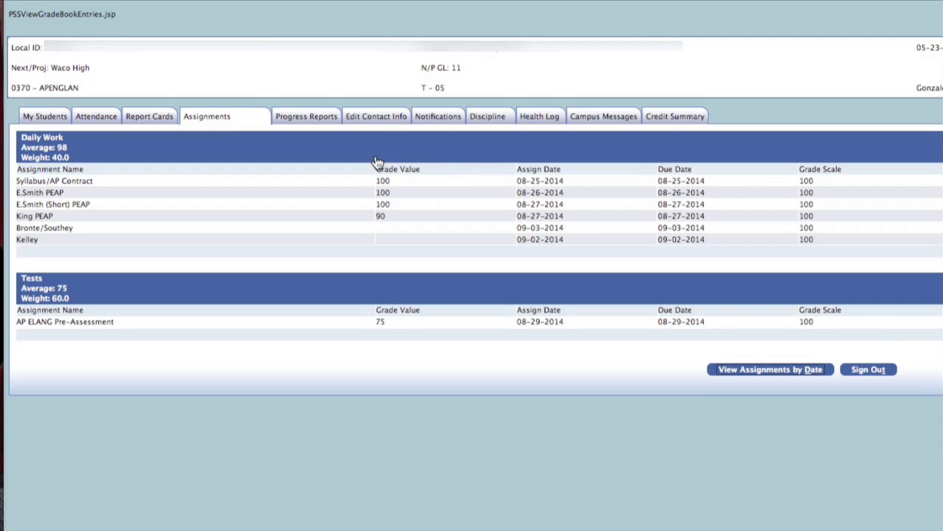
{"action": "left_click", "coordinate": [381, 127]}
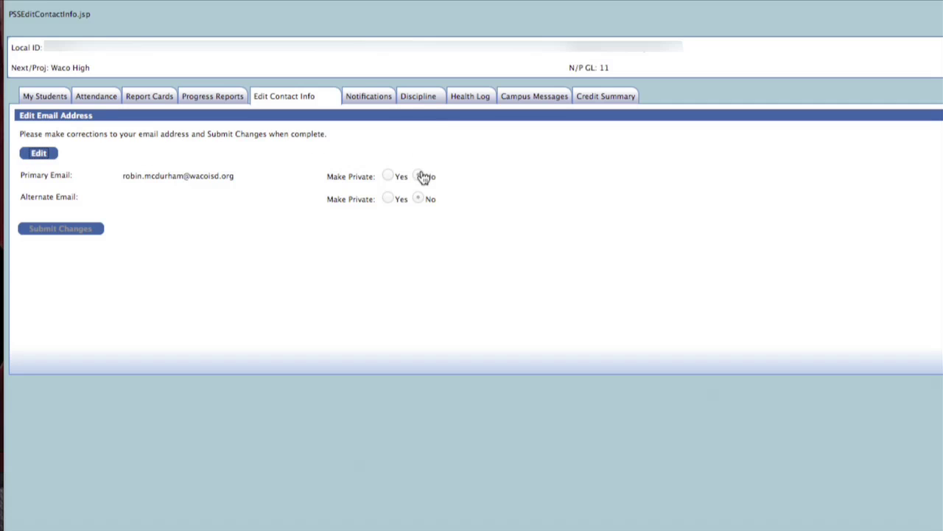
Show the Maintain Notifications page with alerts for grading cycle averages below 80.
{"action": "left_click", "coordinate": [383, 101]}
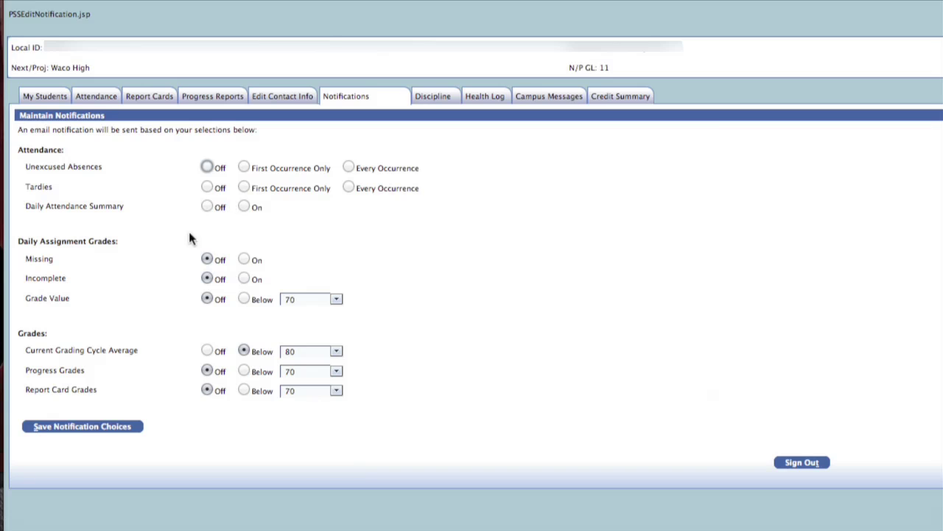
Save a Current Grading Cycle Average alert for Below 80, then check the student's Discipline incidents.
{"action": "left_click", "coordinate": [208, 352]}
{"action": "left_click", "coordinate": [244, 351]}
{"action": "left_click", "coordinate": [336, 352]}
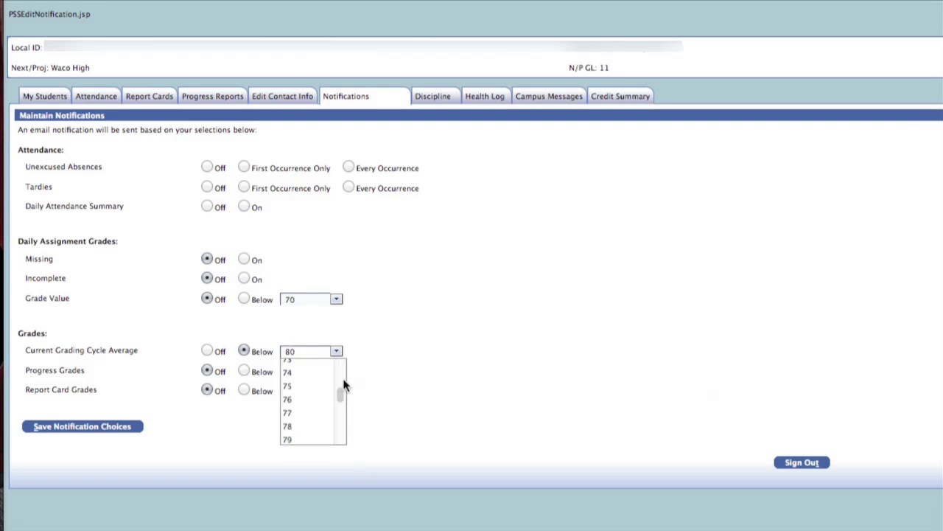
{"action": "scroll", "coordinate": [343, 385], "scroll_direction": "down", "scroll_amount": 2}
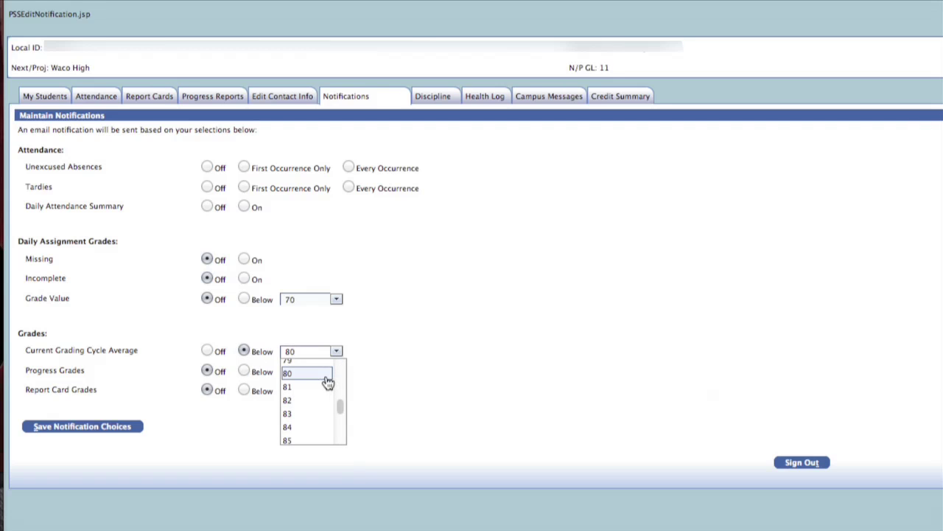
{"action": "left_click", "coordinate": [327, 382]}
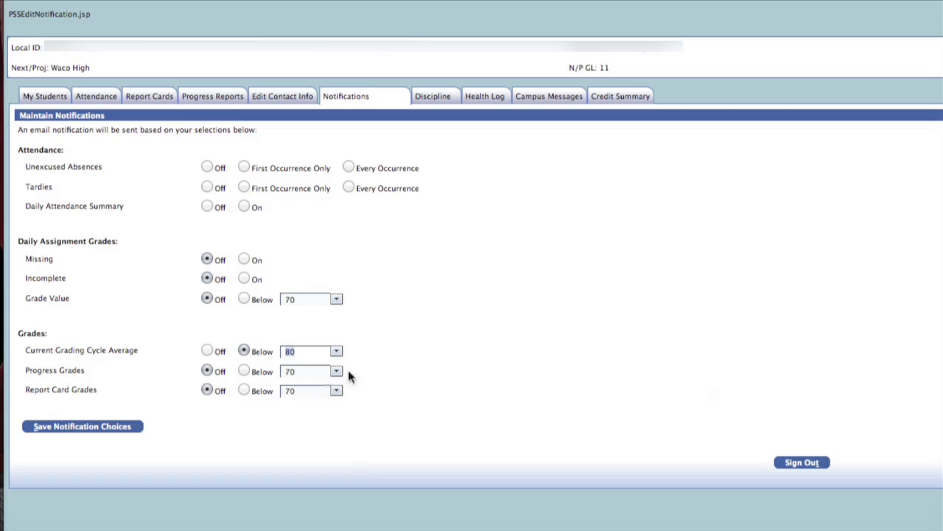
{"action": "left_click", "coordinate": [445, 353]}
{"action": "left_click", "coordinate": [112, 429]}
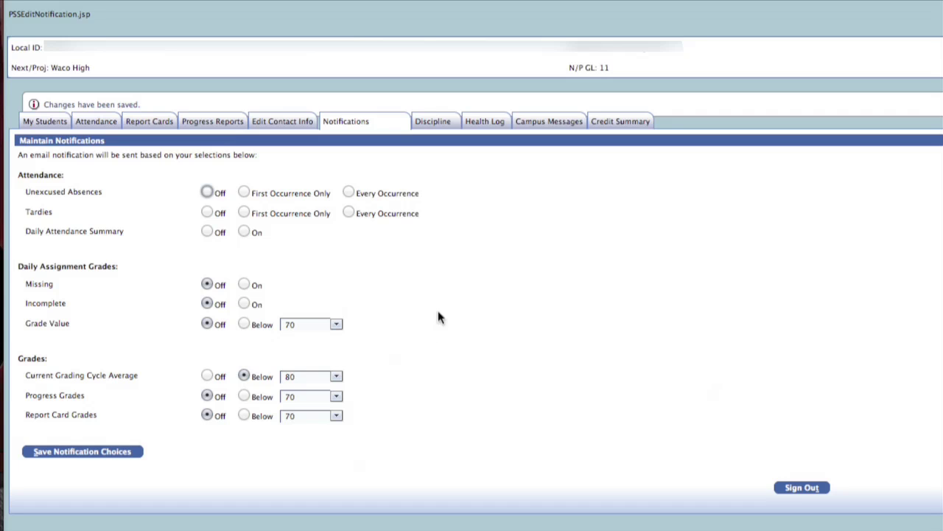
{"action": "left_click", "coordinate": [443, 123]}
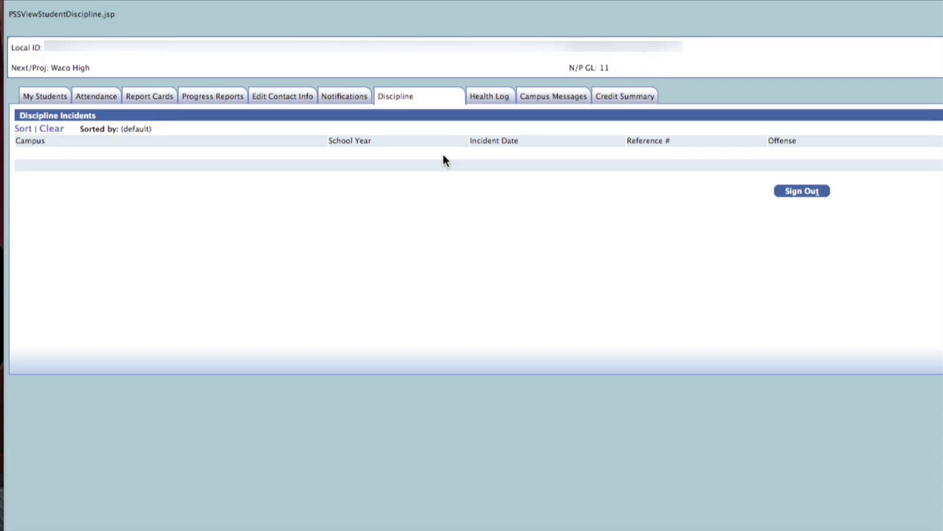
View the student's Health Log and the empty Campus Messages, then go back to My Students.
{"action": "left_click", "coordinate": [506, 99]}
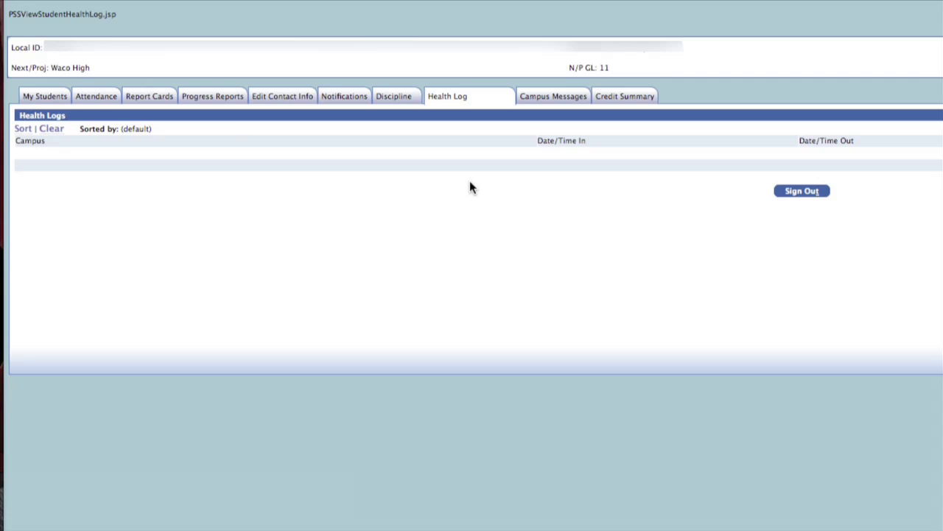
{"action": "left_click", "coordinate": [579, 101]}
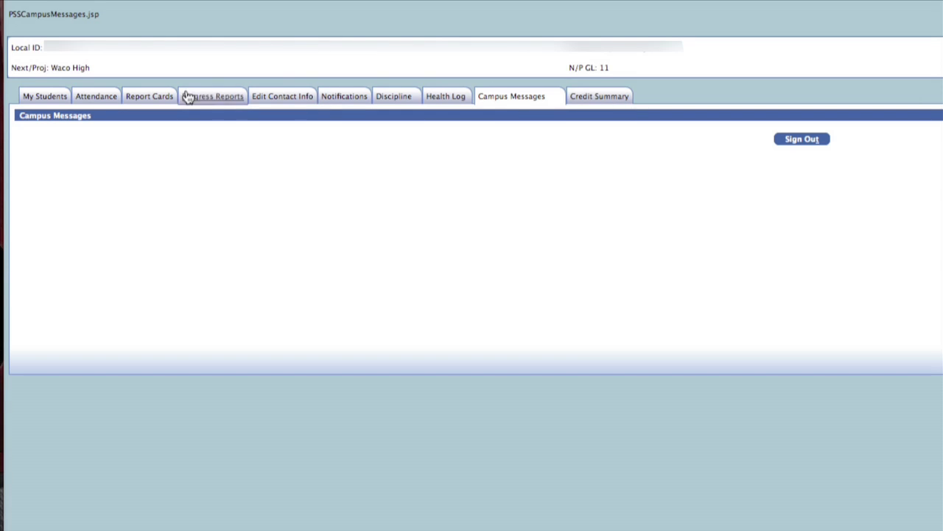
{"action": "left_click", "coordinate": [58, 99]}
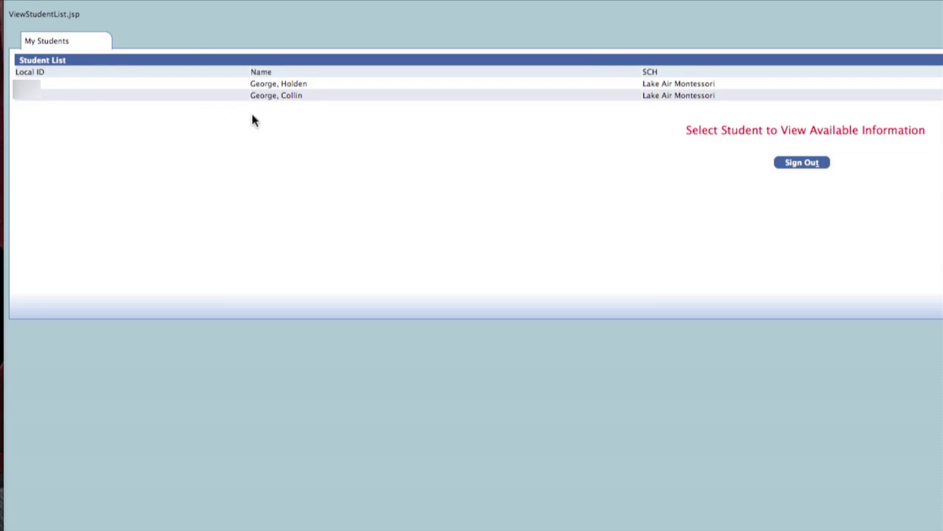
Open the second Lake Air Montessori student's record, then sign out of the portal.
{"action": "left_click", "coordinate": [299, 96]}
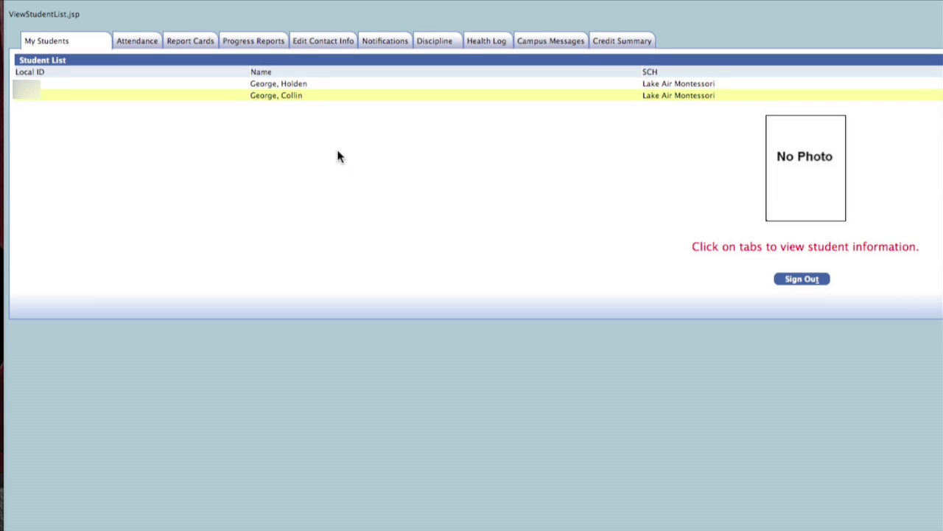
{"action": "left_click", "coordinate": [801, 281]}
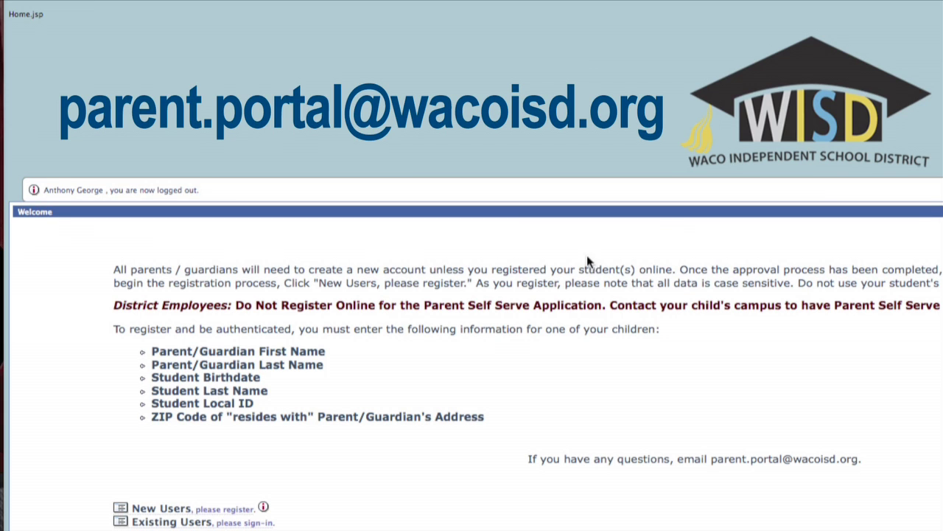